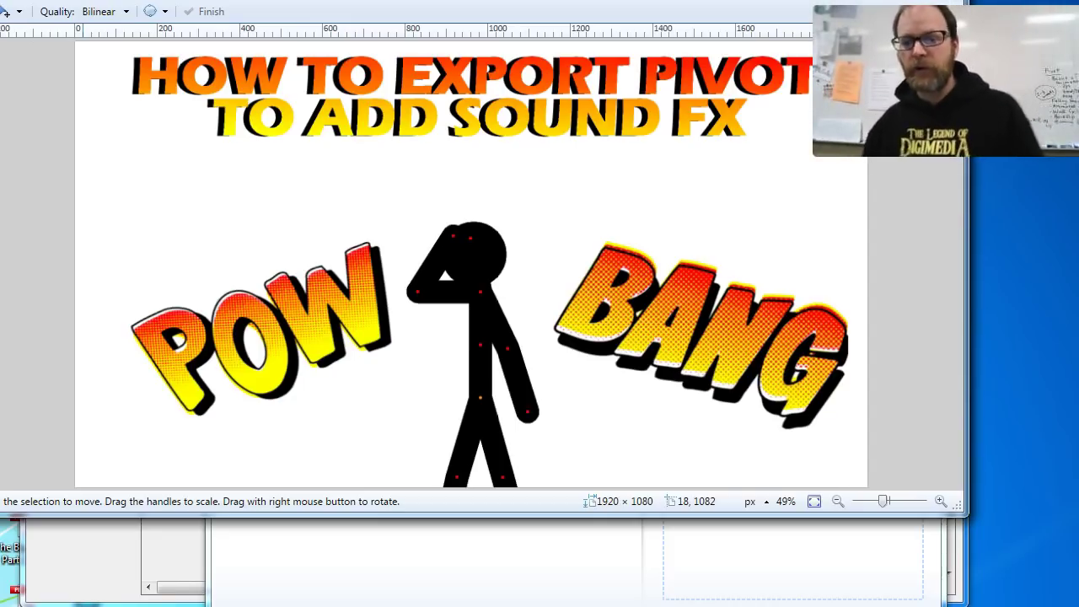
Bring Pivot Animator to the front and play the stick-figure punch animation from the start.
{"action": "left_click", "coordinate": [76, 582]}
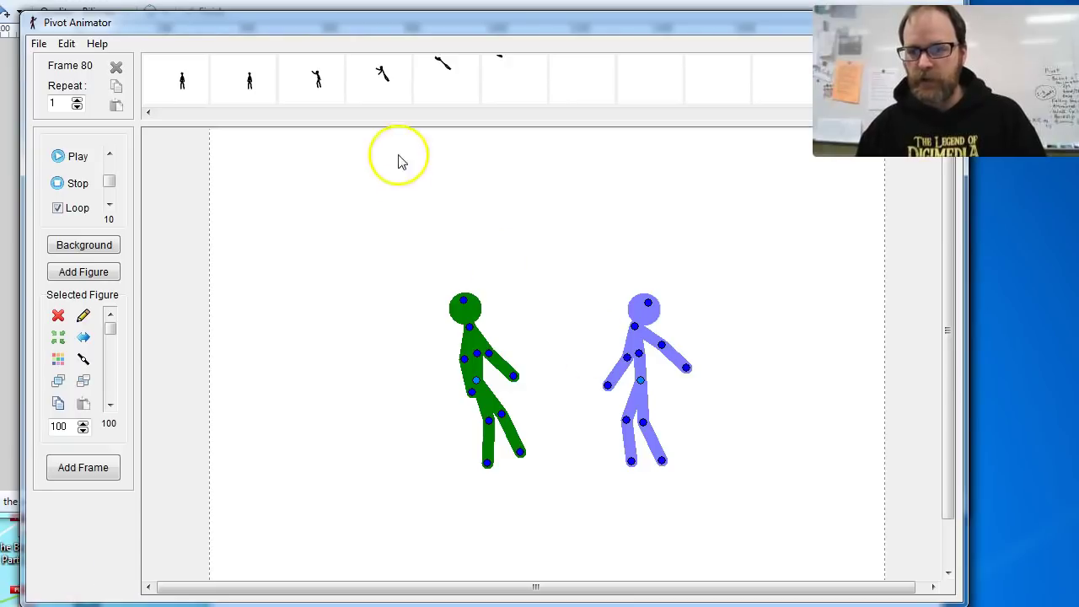
{"action": "left_click", "coordinate": [57, 162]}
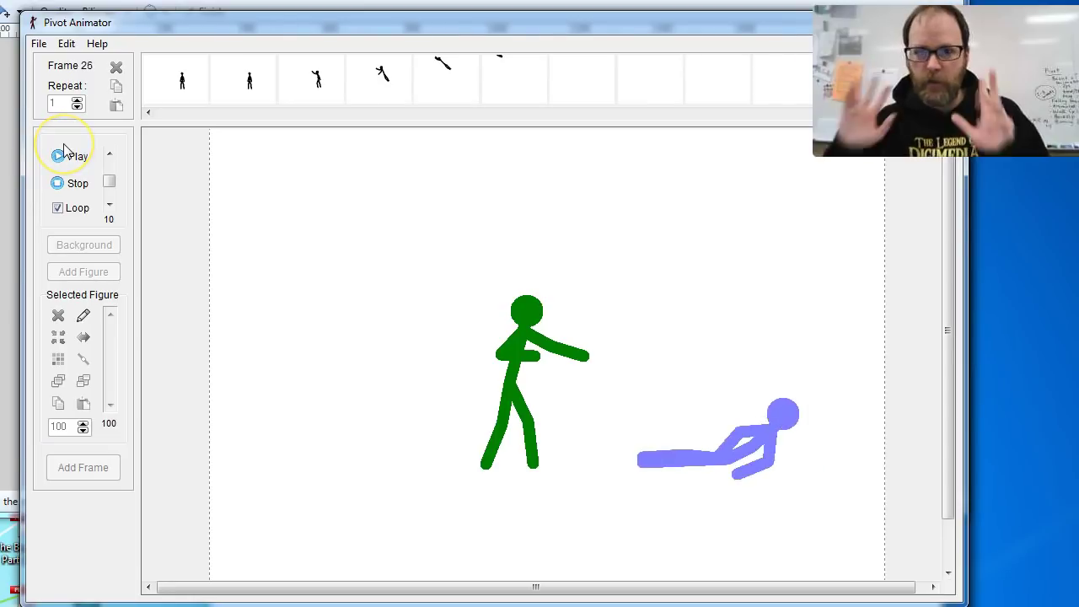
Export the animation as AVI Video (*.avi) with the file name 'The Punch'.
{"action": "left_click", "coordinate": [38, 43]}
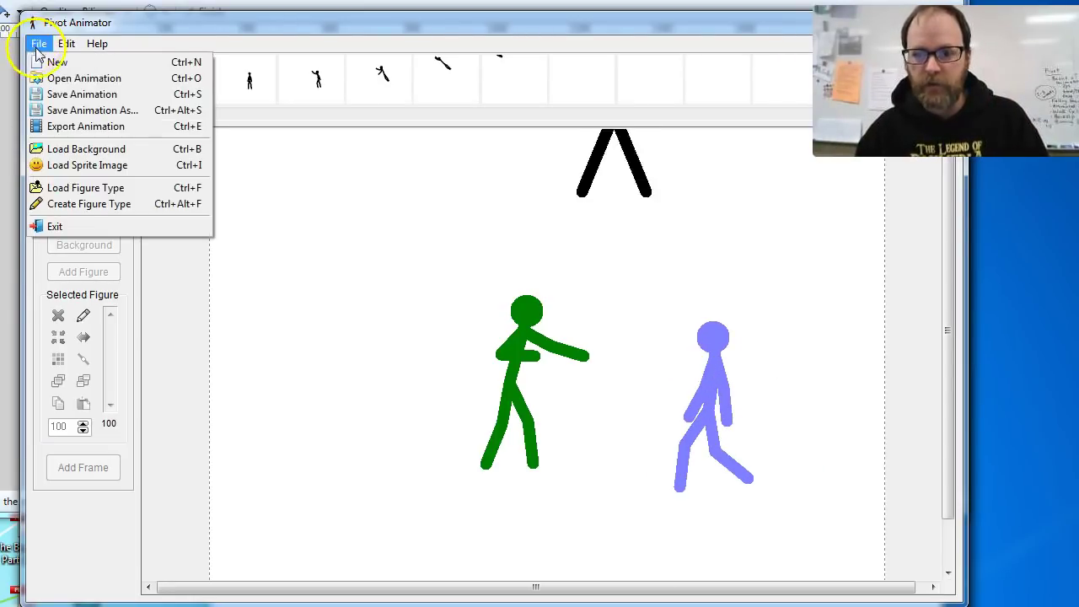
{"action": "left_click", "coordinate": [92, 125]}
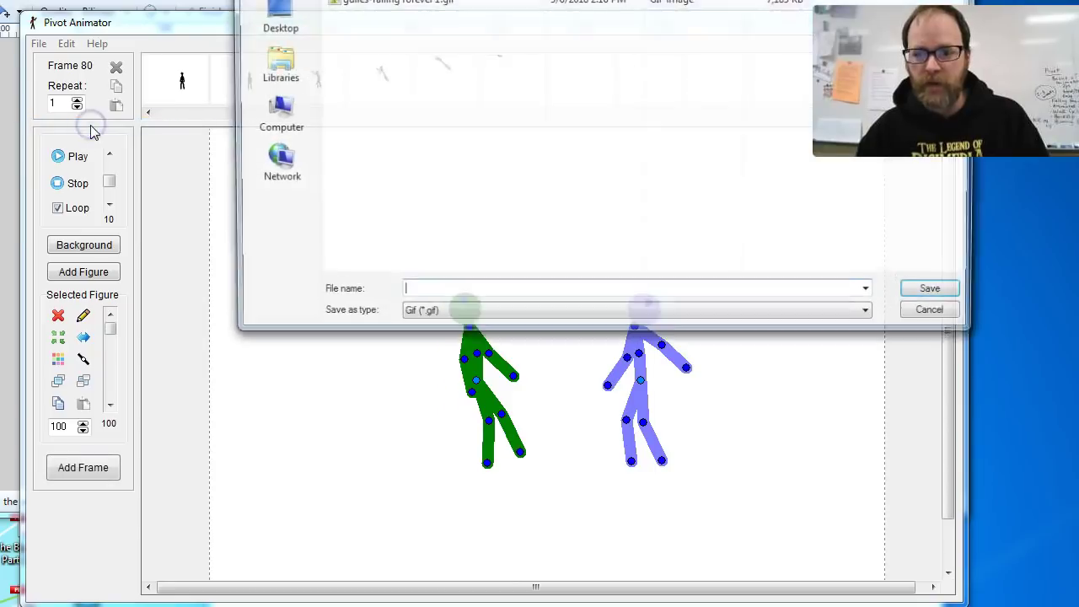
{"action": "left_click_drag", "start_coordinate": [431, 0], "coordinate": [266, 56]}
{"action": "left_click", "coordinate": [285, 482]}
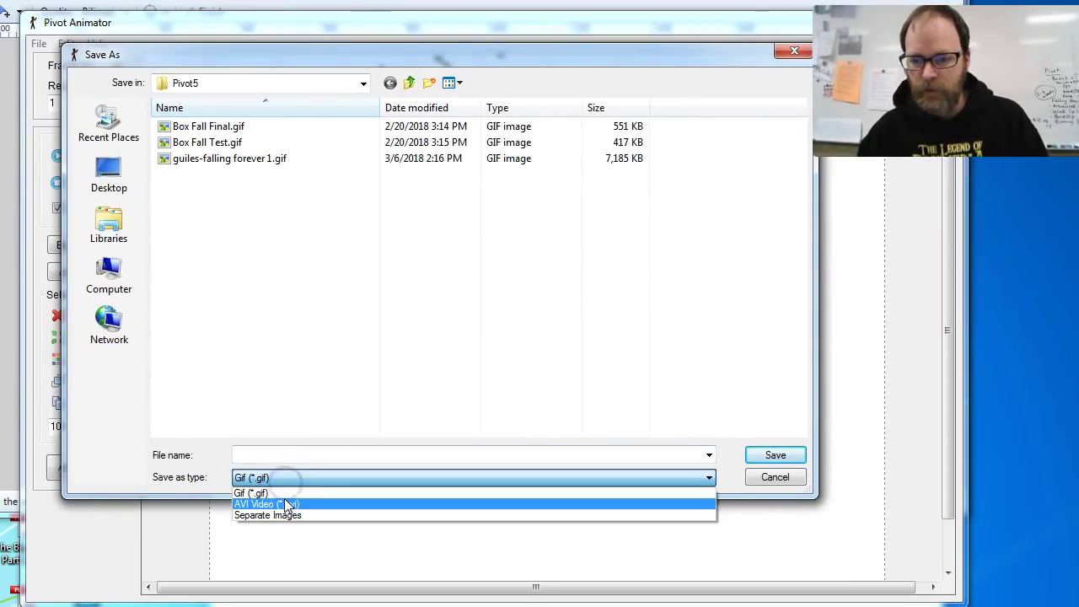
{"action": "left_click", "coordinate": [274, 505]}
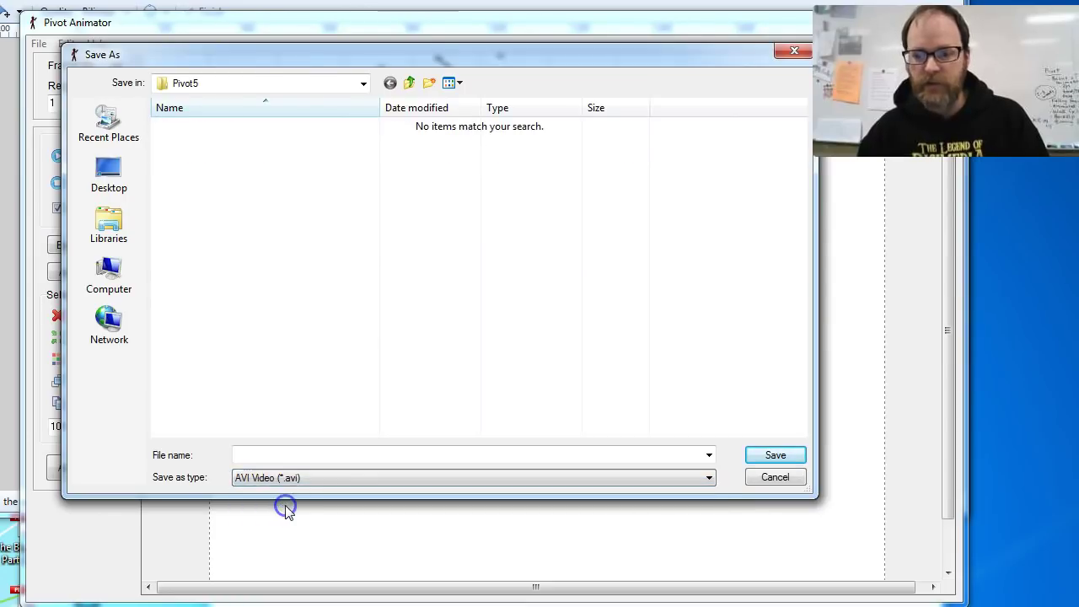
{"action": "left_click", "coordinate": [266, 457]}
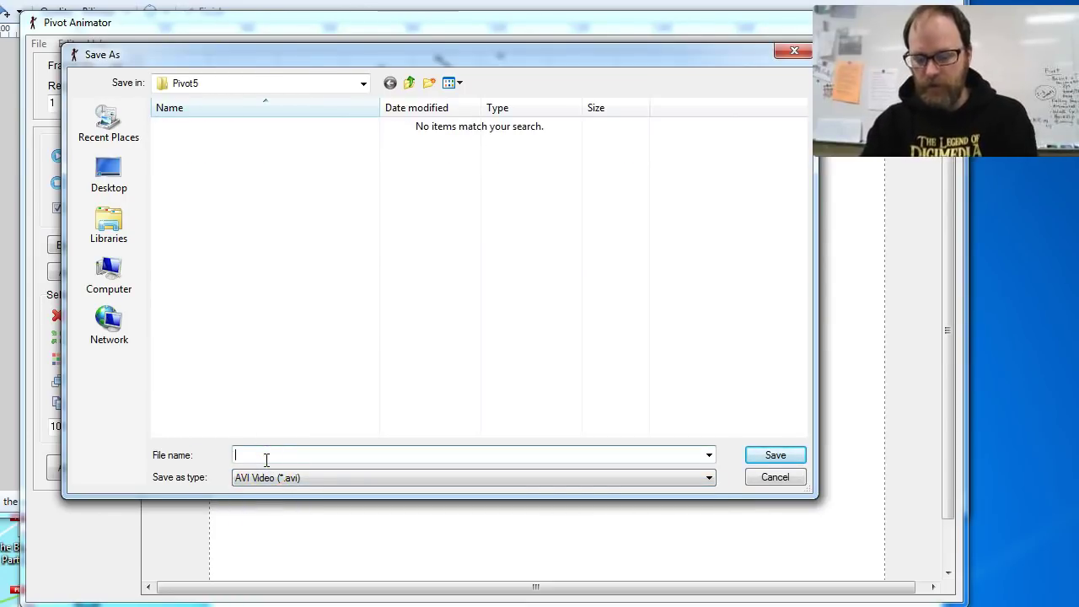
{"action": "type", "text": "tHE p"}
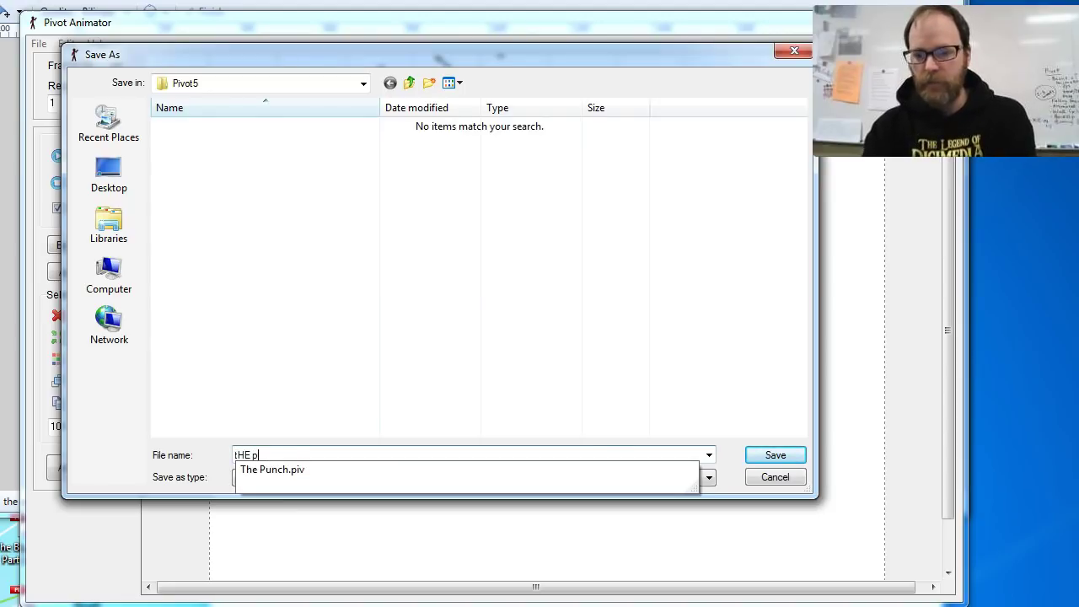
{"action": "key", "text": "BackSpace"}
{"action": "type", "text": "The Punch"}
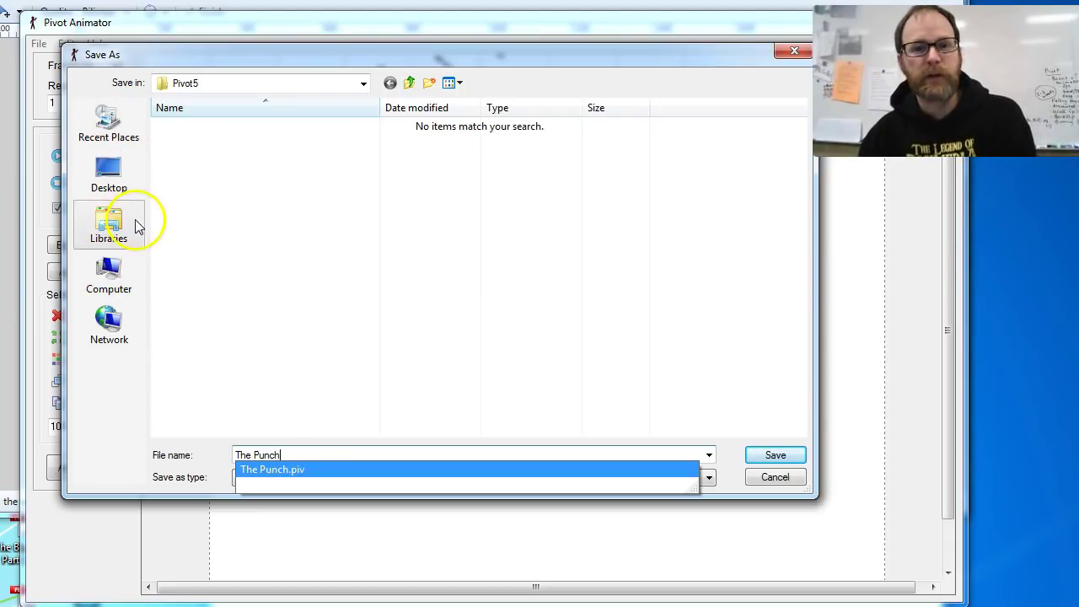
Save The Punch to the Desktop at Resize 100 and Super Sample 2, and render the AVI.
{"action": "left_click", "coordinate": [108, 174]}
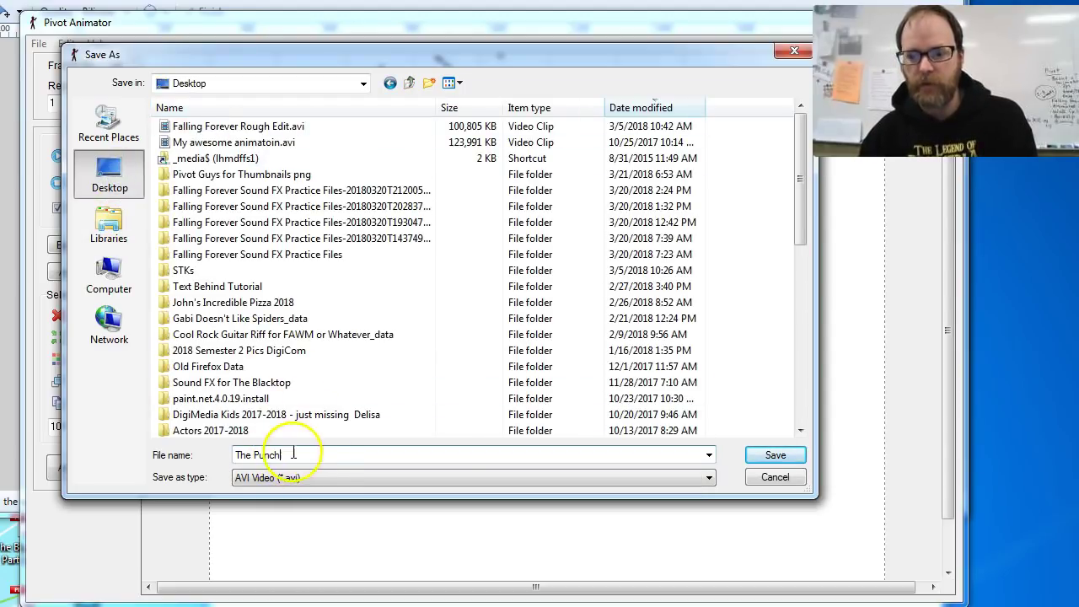
{"action": "left_click", "coordinate": [771, 457]}
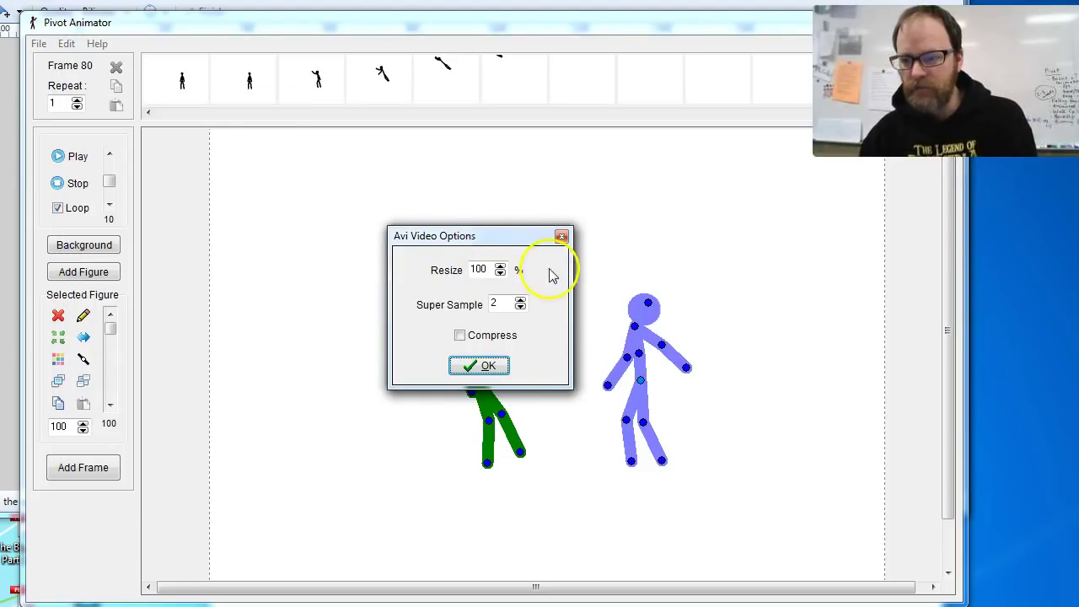
{"action": "left_click", "coordinate": [474, 369]}
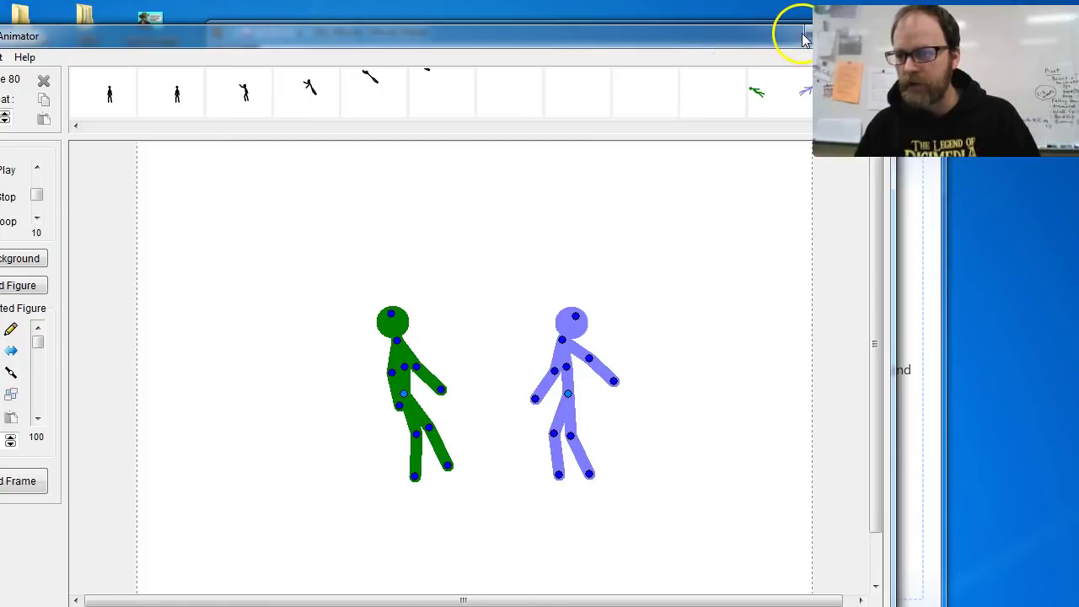
Minimise Pivot Animator after the export finishes to reveal the desktop.
{"action": "left_click", "coordinate": [803, 33]}
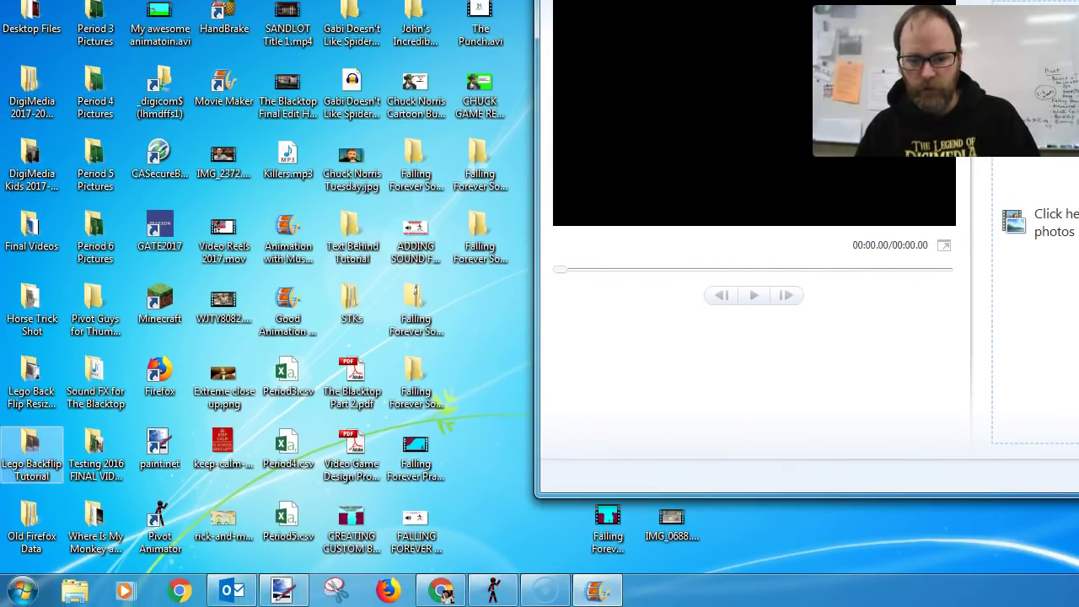
Search for 'movie maker' from the Start menu and activate the new My Movie project.
{"action": "left_click", "coordinate": [23, 591]}
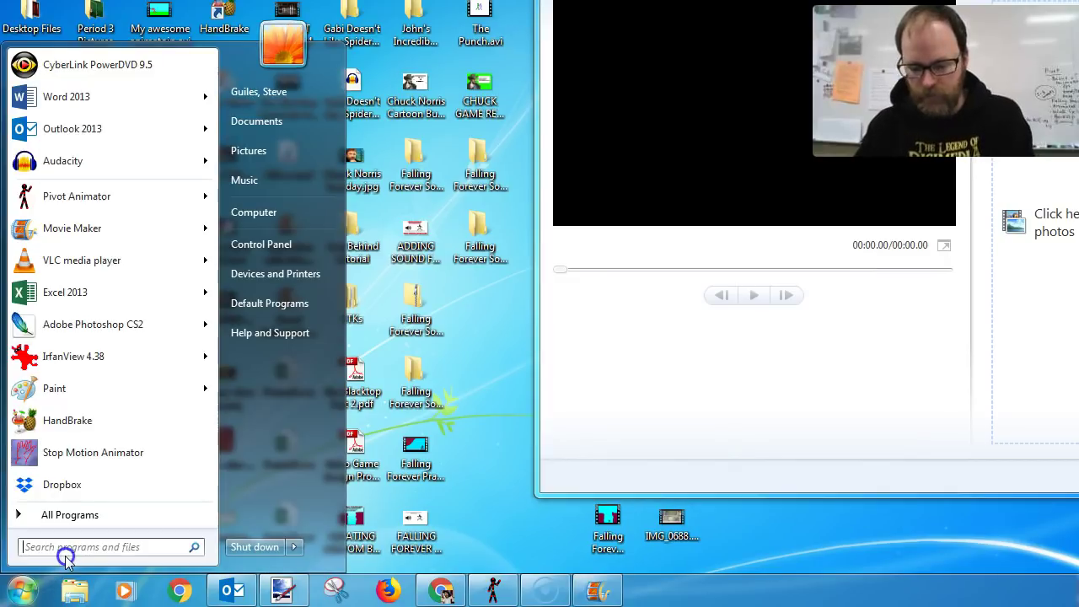
{"action": "type", "text": "movie maker"}
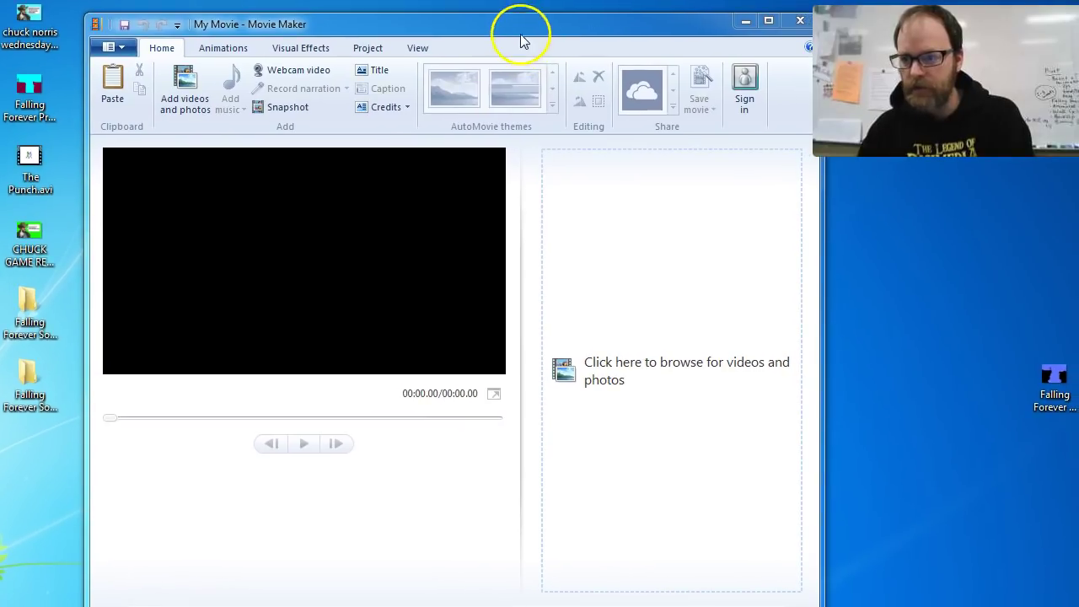
{"action": "left_click", "coordinate": [518, 25]}
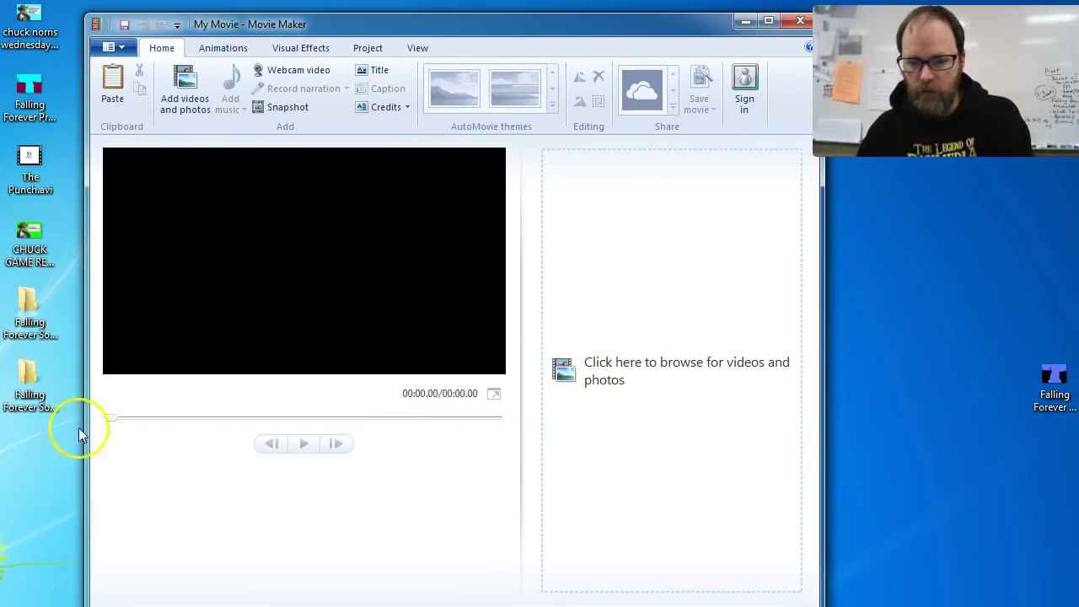
Add The Punch.avi to the storyboard and move the playhead to about 00:00.80.
{"action": "left_click_drag", "start_coordinate": [242, 27], "coordinate": [293, 32]}
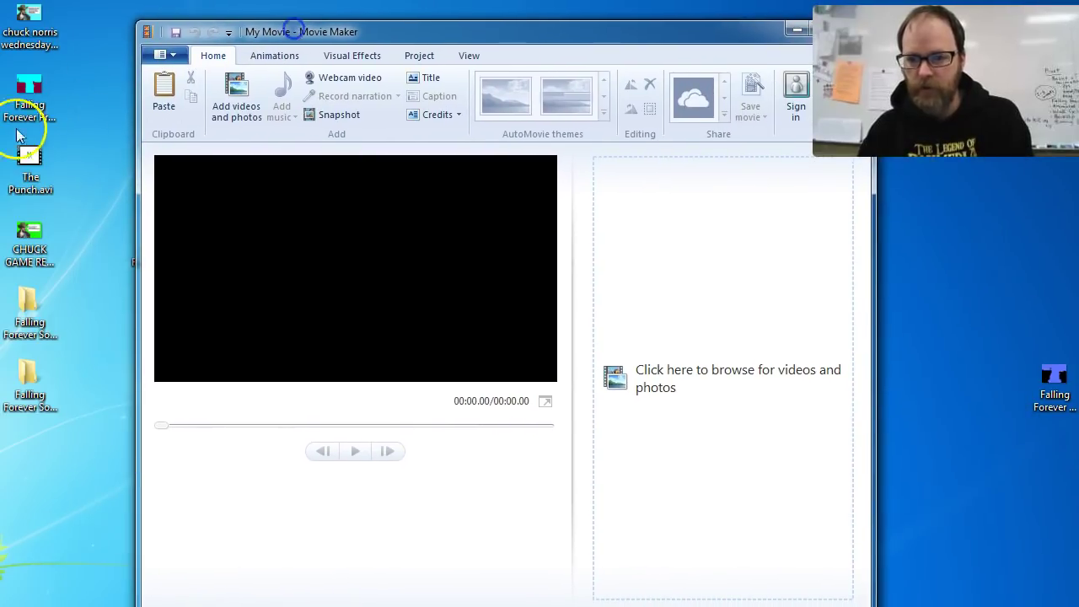
{"action": "left_click_drag", "start_coordinate": [30, 158], "coordinate": [651, 331]}
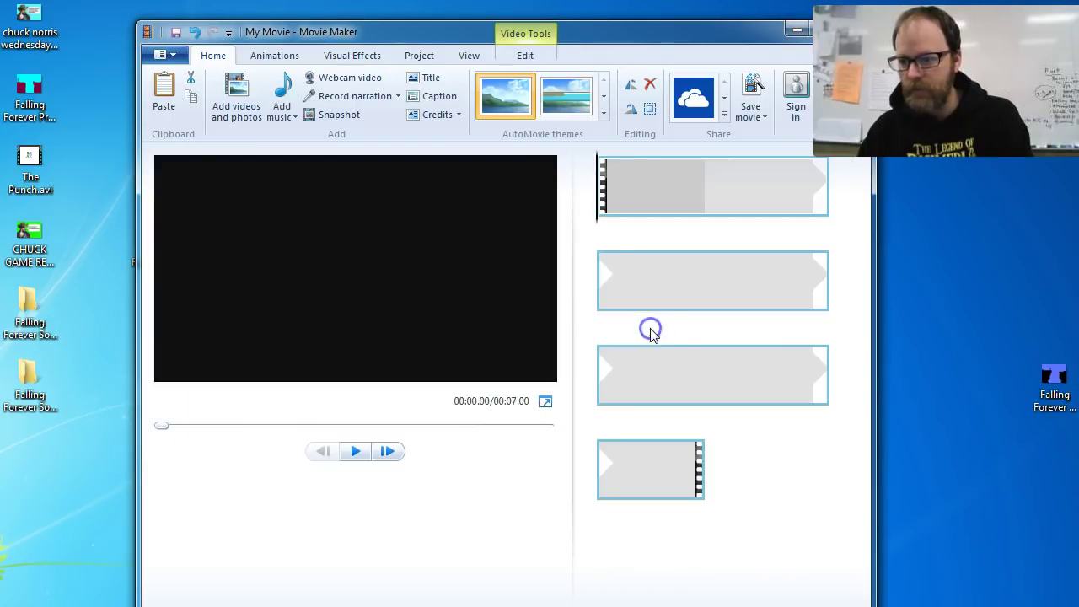
{"action": "left_click_drag", "start_coordinate": [626, 29], "coordinate": [586, 9]}
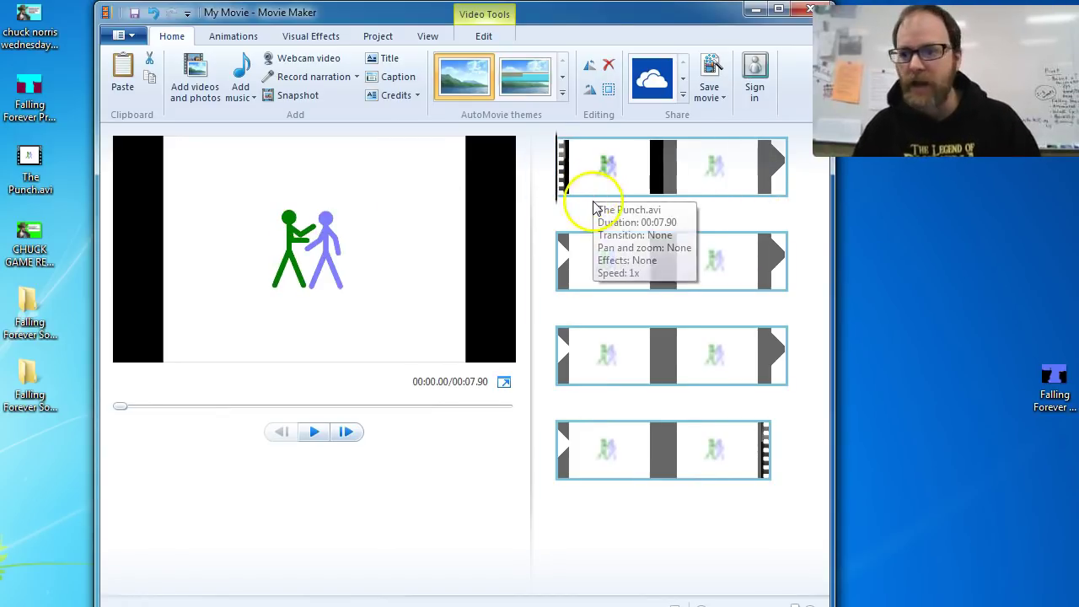
{"action": "left_click_drag", "start_coordinate": [560, 206], "coordinate": [641, 200]}
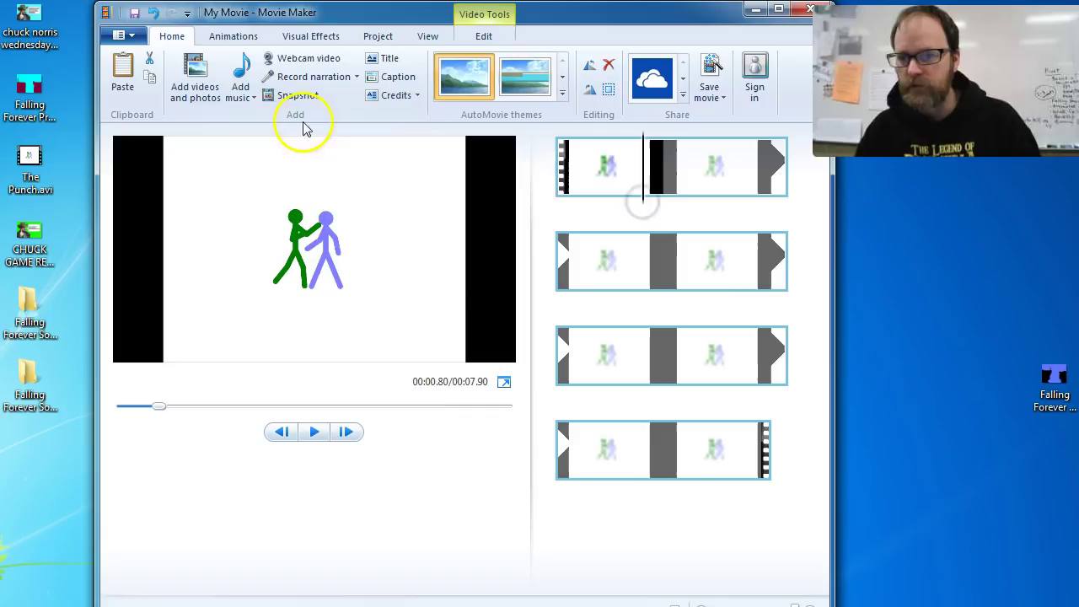
Add thud_small.wav as music starting at the current play position.
{"action": "left_click", "coordinate": [250, 99]}
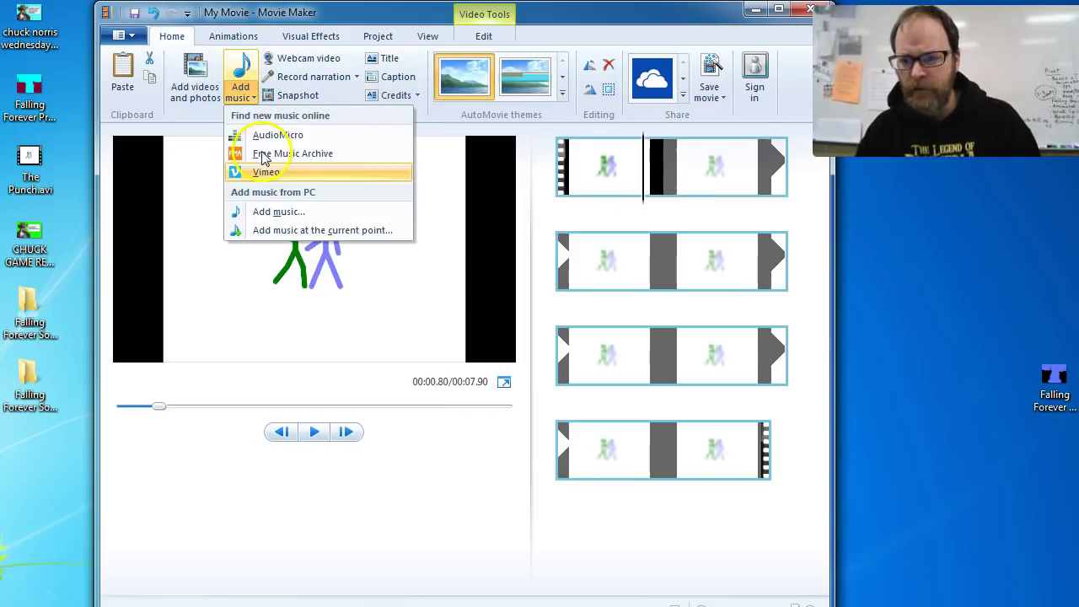
{"action": "left_click", "coordinate": [277, 237]}
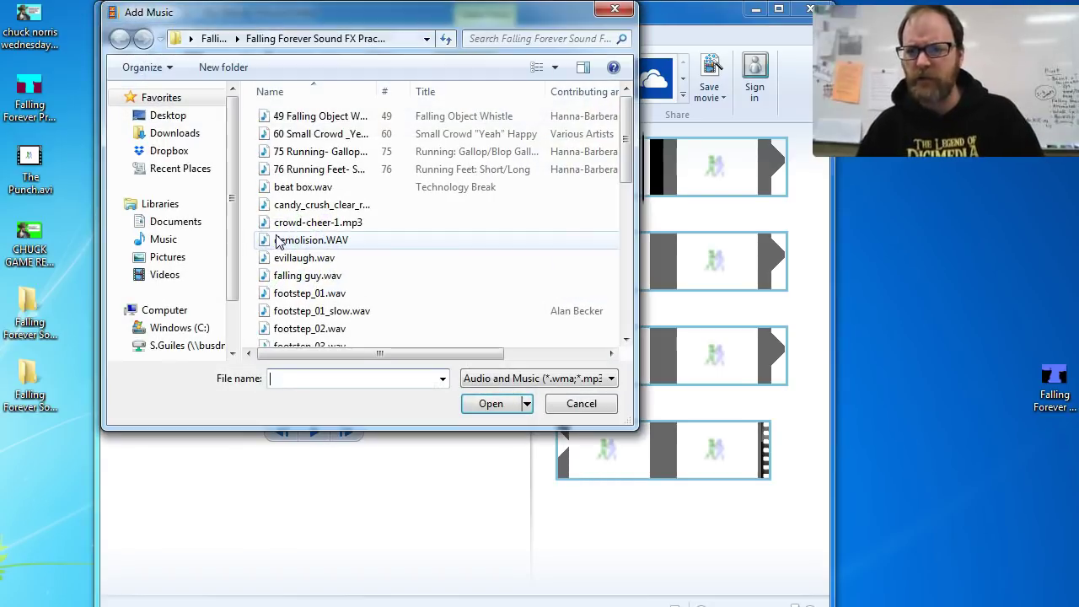
{"action": "left_click", "coordinate": [322, 294]}
{"action": "scroll", "coordinate": [325, 299], "scroll_direction": "down", "scroll_amount": 4}
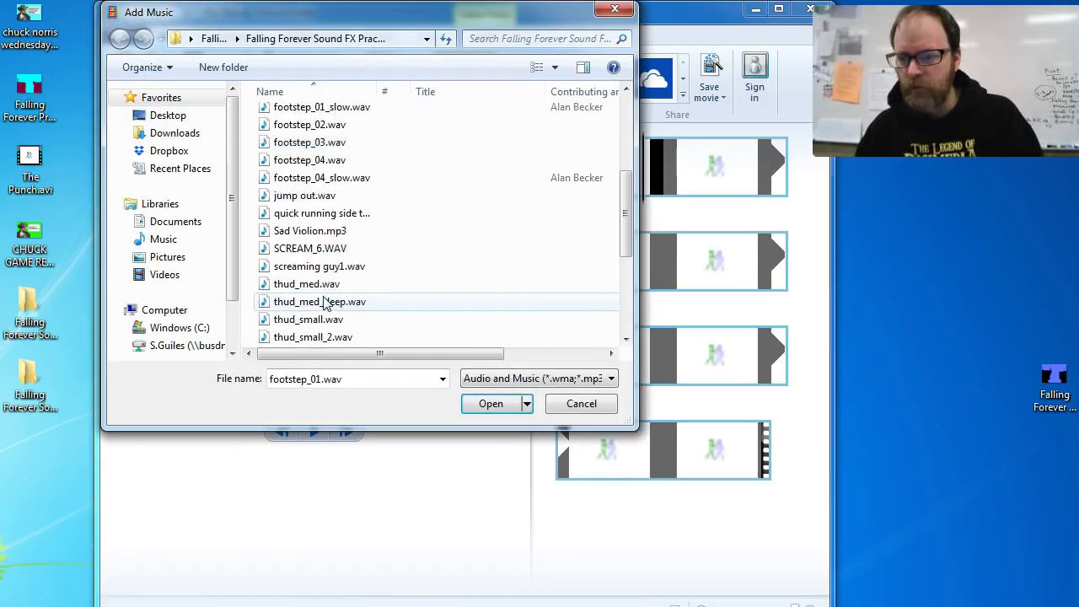
{"action": "scroll", "coordinate": [325, 303], "scroll_direction": "down", "scroll_amount": 4}
{"action": "scroll", "coordinate": [325, 302], "scroll_direction": "up", "scroll_amount": 3}
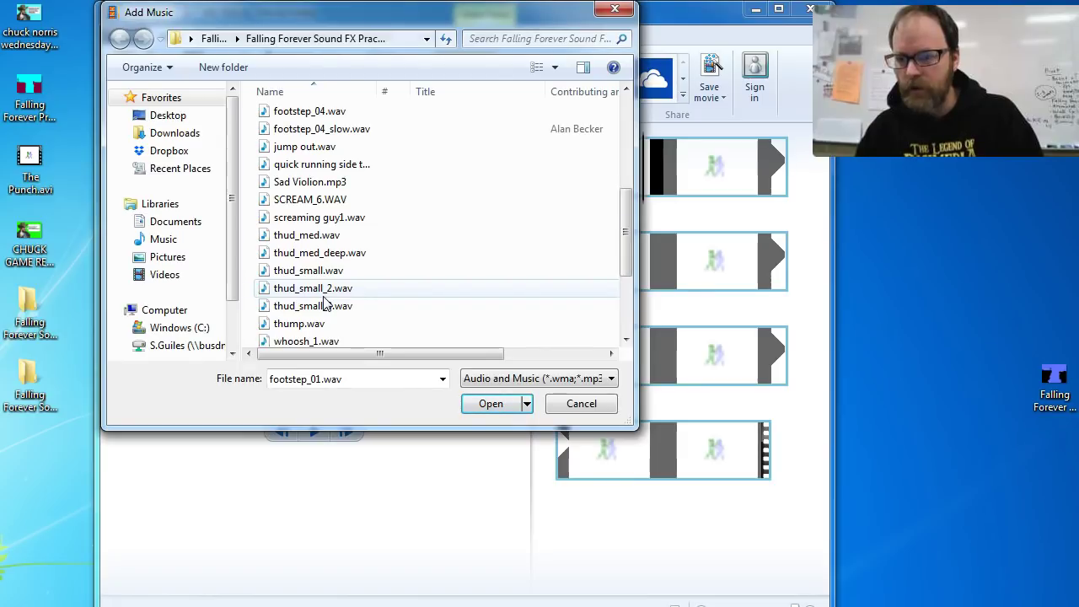
{"action": "scroll", "coordinate": [324, 304], "scroll_direction": "up", "scroll_amount": 2}
{"action": "scroll", "coordinate": [325, 304], "scroll_direction": "down", "scroll_amount": 2}
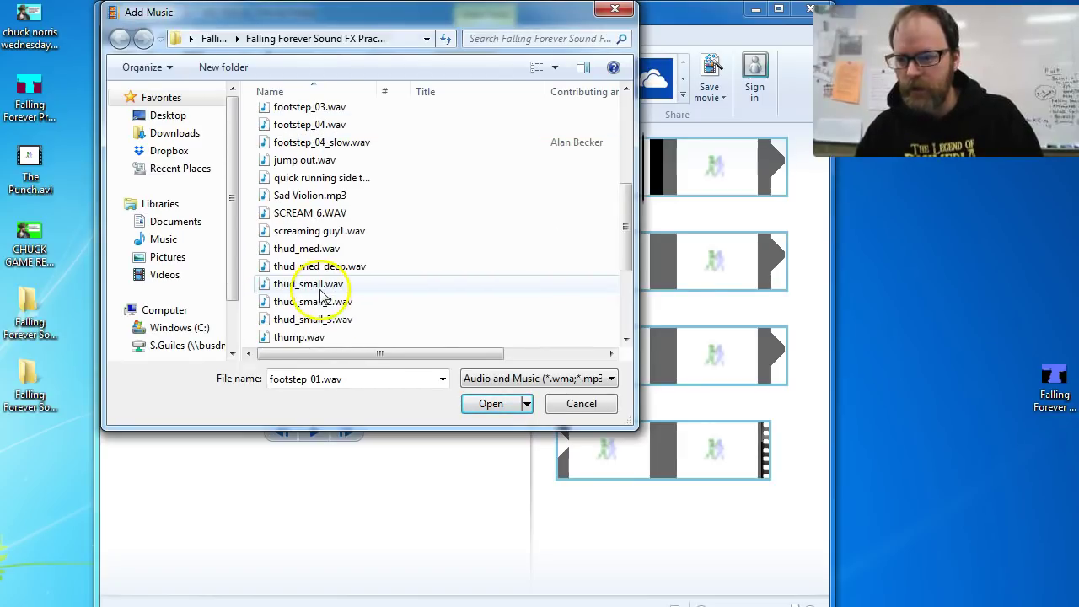
{"action": "left_click", "coordinate": [309, 284]}
{"action": "left_click", "coordinate": [472, 404]}
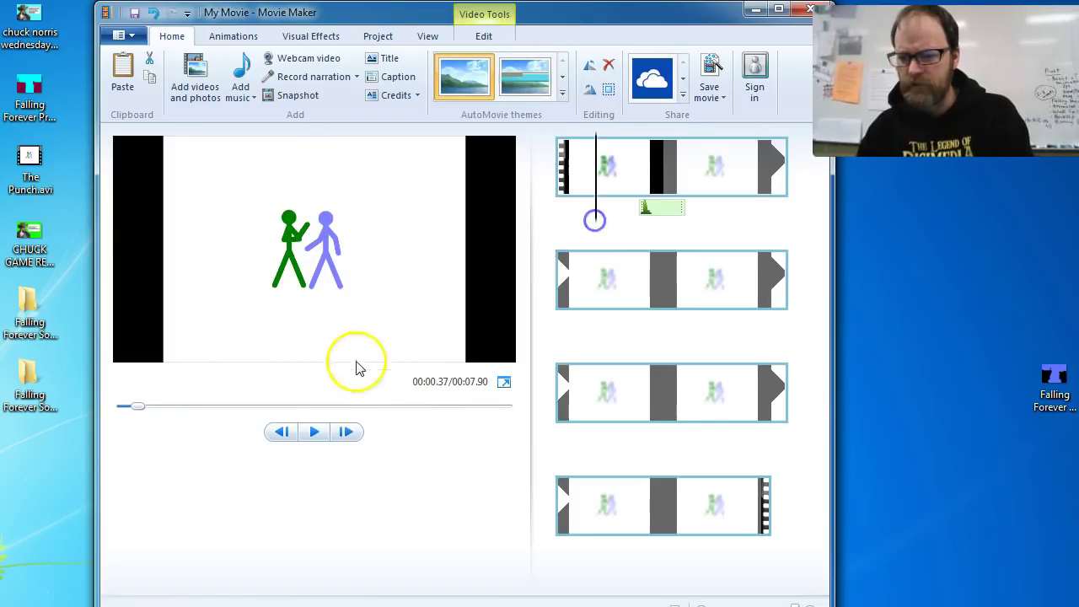
{"action": "left_click", "coordinate": [313, 431]}
{"action": "left_click", "coordinate": [314, 432]}
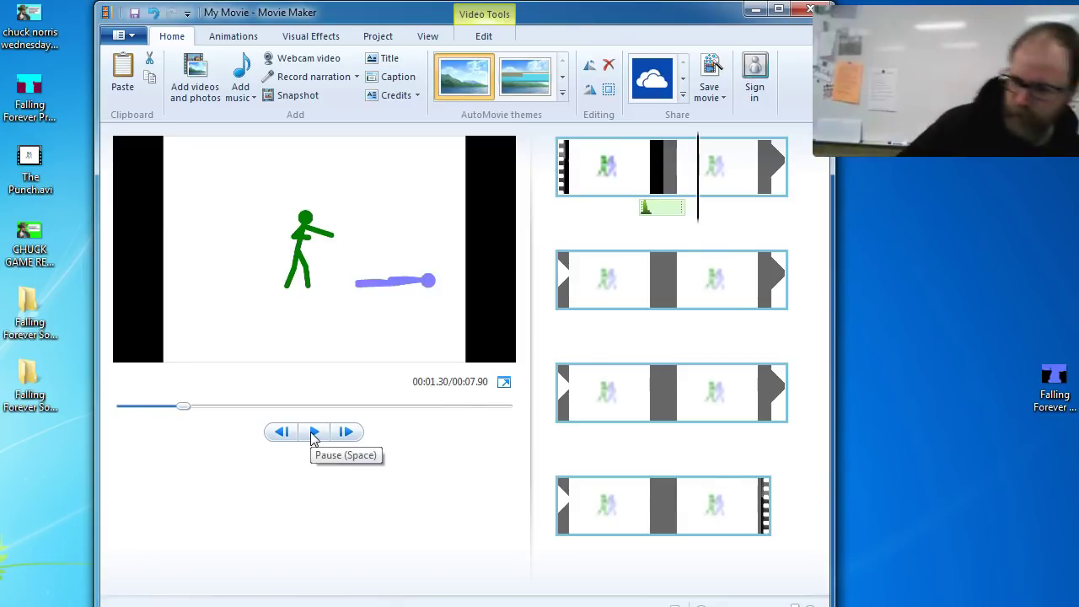
{"action": "left_click", "coordinate": [312, 432]}
{"action": "left_click", "coordinate": [602, 185]}
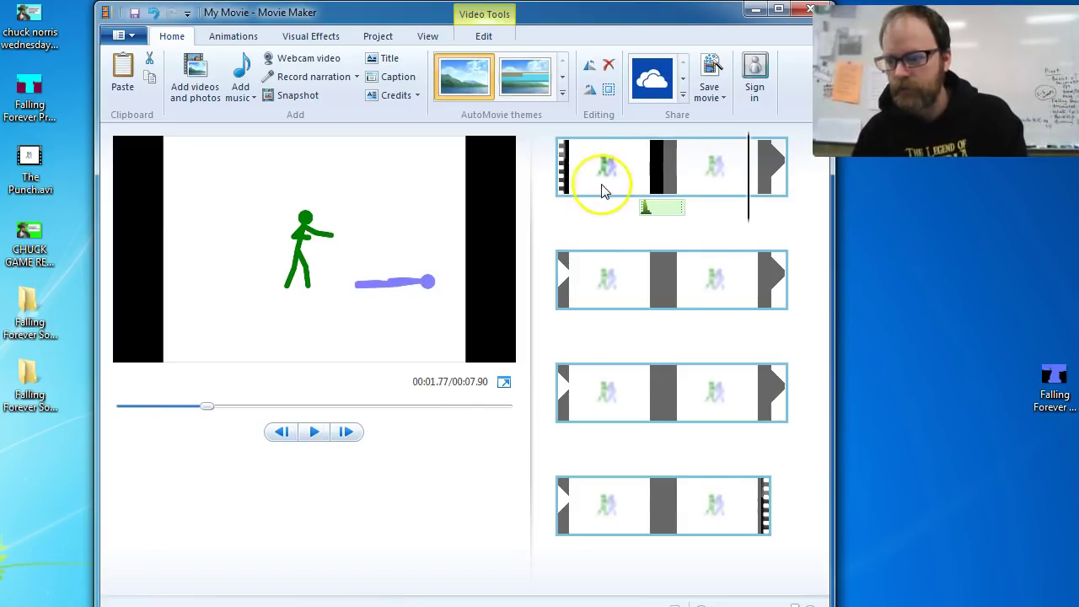
{"action": "left_click", "coordinate": [312, 433]}
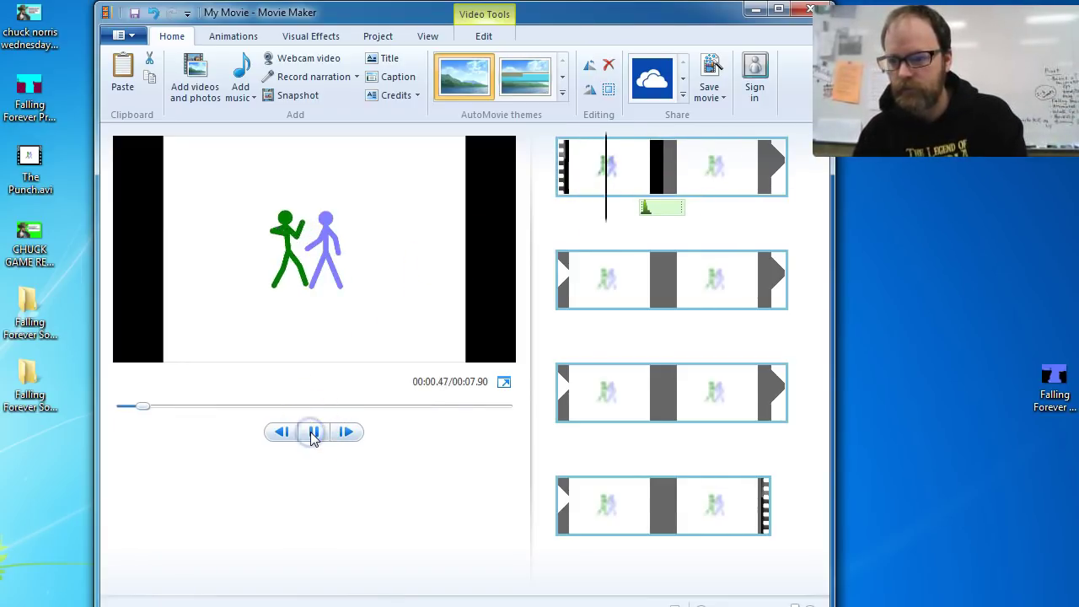
{"action": "left_click", "coordinate": [312, 432]}
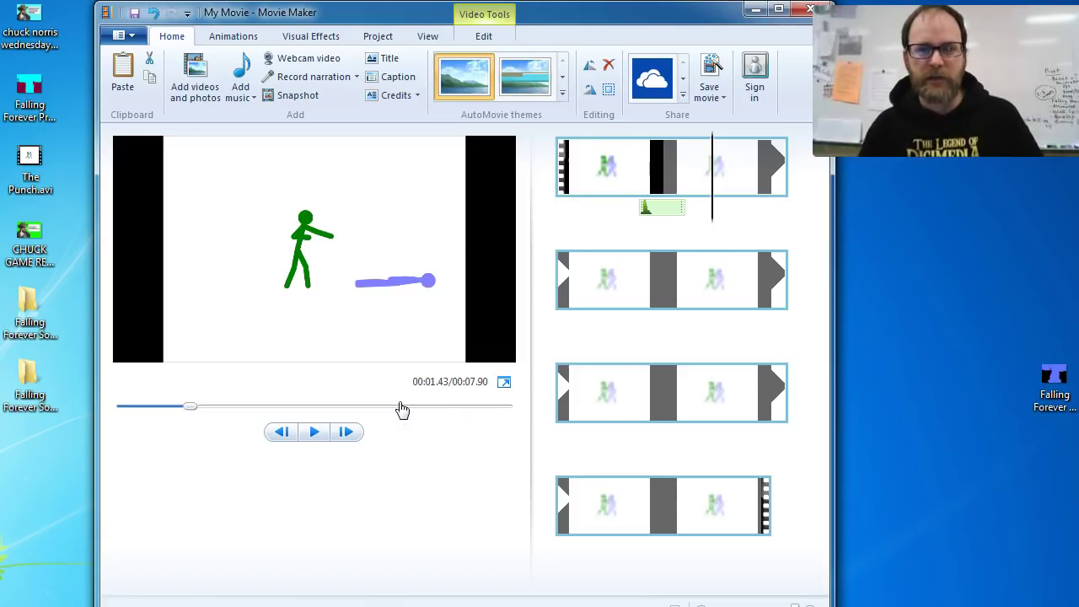
Browse from the Desktop into _digicom$ and open the Sound Effects and Songs folder.
{"action": "double_click", "coordinate": [36, 387]}
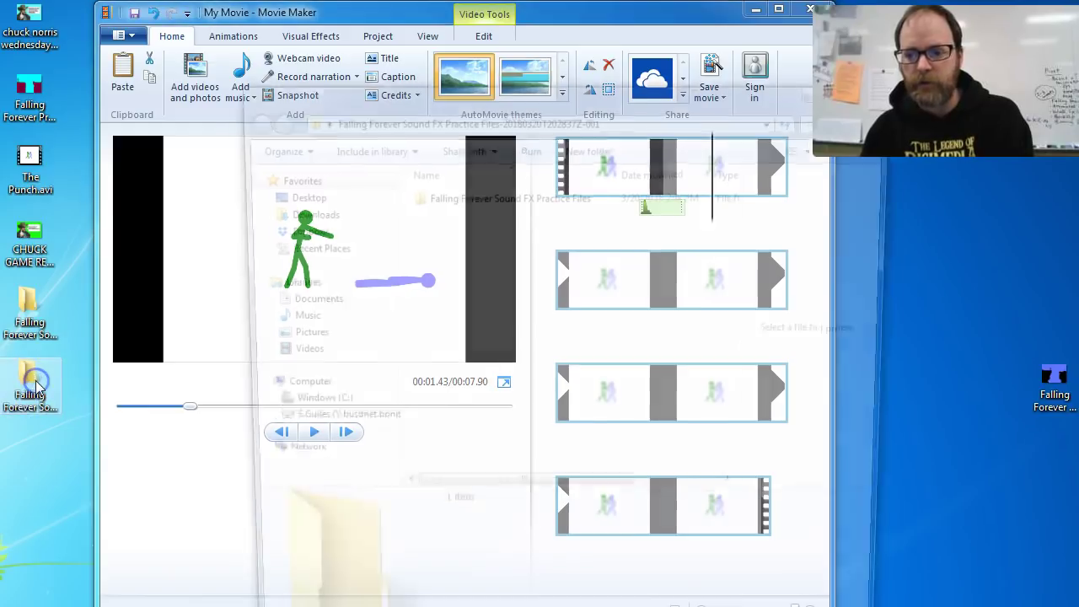
{"action": "left_click", "coordinate": [294, 194]}
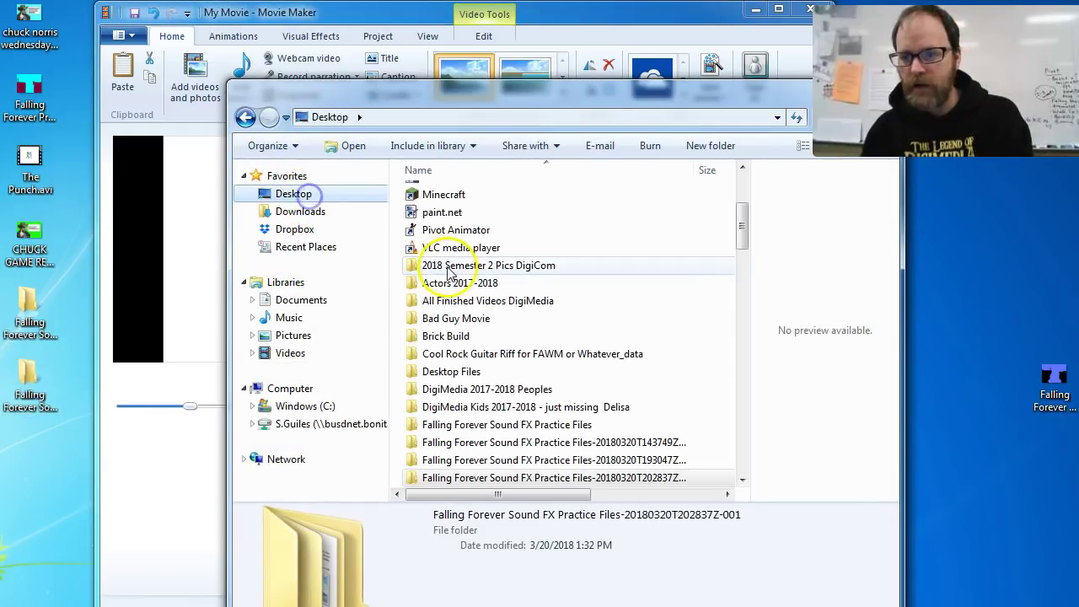
{"action": "left_click", "coordinate": [447, 230]}
{"action": "scroll", "coordinate": [468, 337], "scroll_direction": "down", "scroll_amount": 4}
{"action": "scroll", "coordinate": [468, 336], "scroll_direction": "down", "scroll_amount": 20}
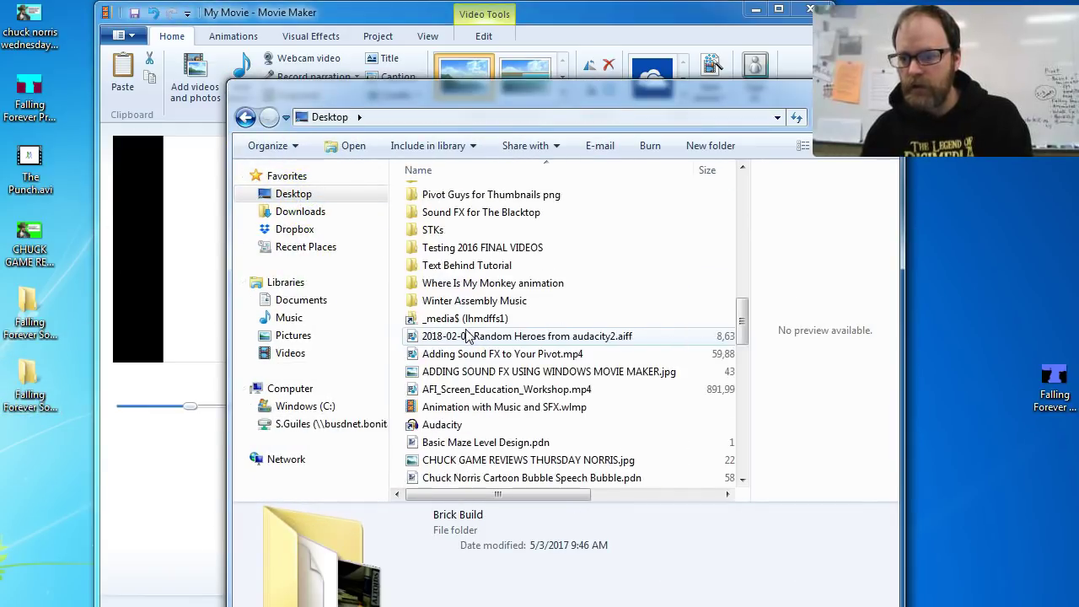
{"action": "scroll", "coordinate": [468, 336], "scroll_direction": "up", "scroll_amount": 8}
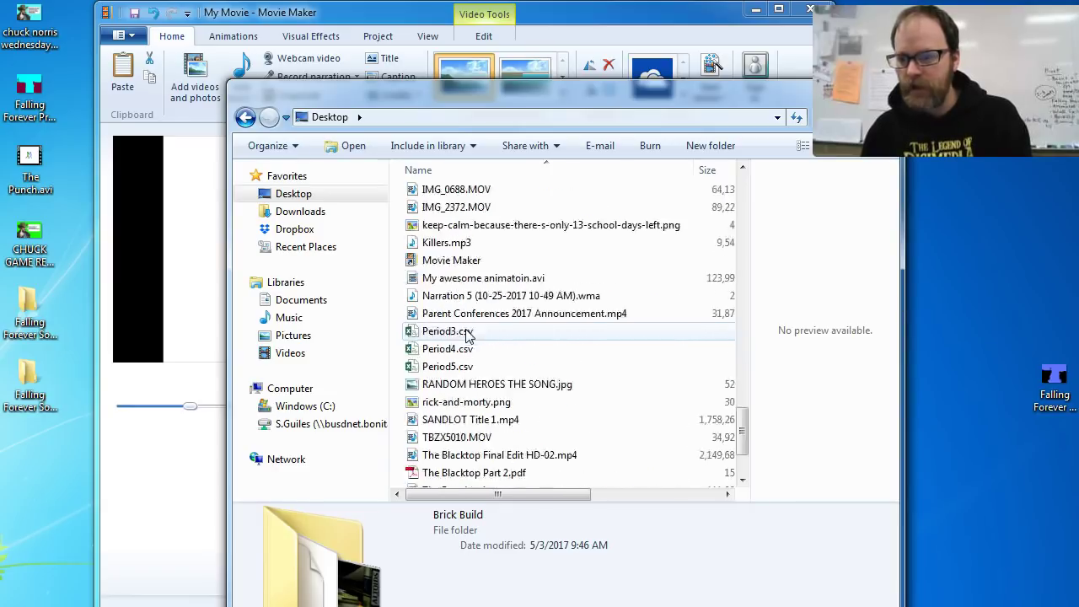
{"action": "scroll", "coordinate": [469, 336], "scroll_direction": "up", "scroll_amount": 9}
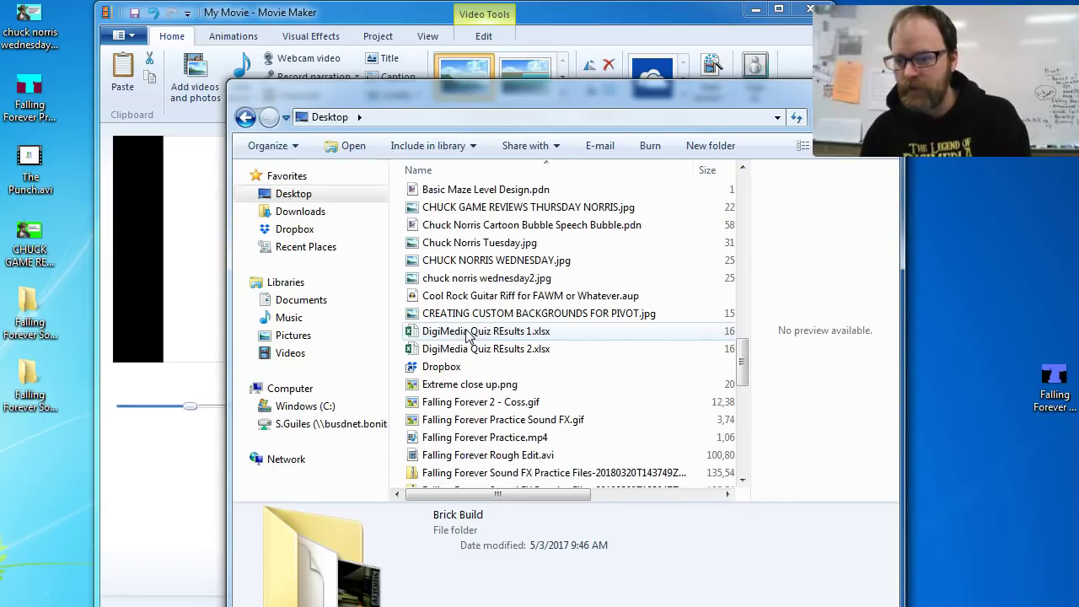
{"action": "scroll", "coordinate": [469, 336], "scroll_direction": "up", "scroll_amount": 10}
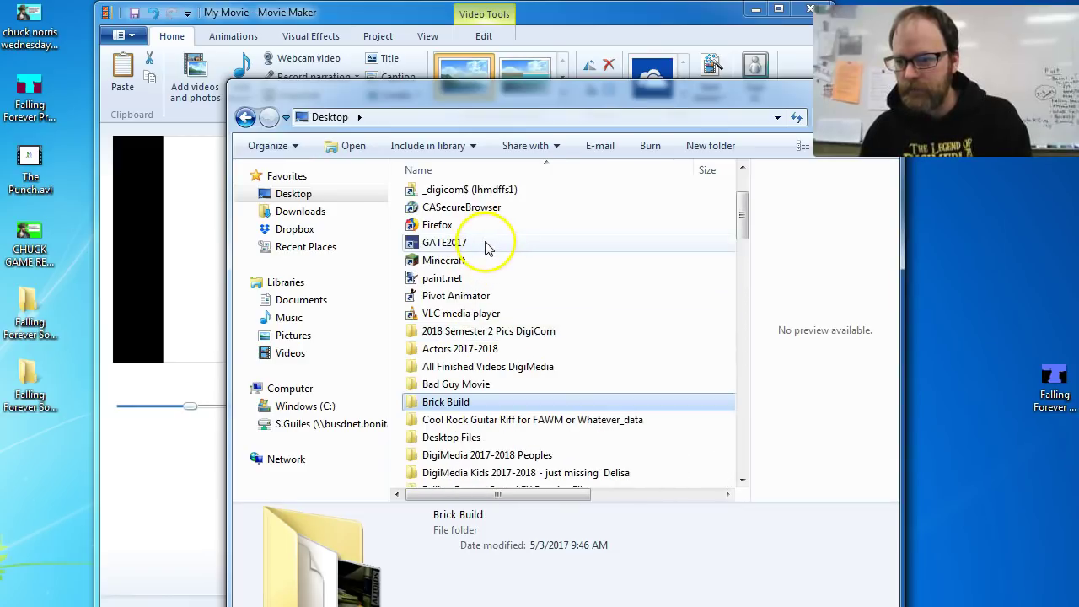
{"action": "double_click", "coordinate": [469, 189]}
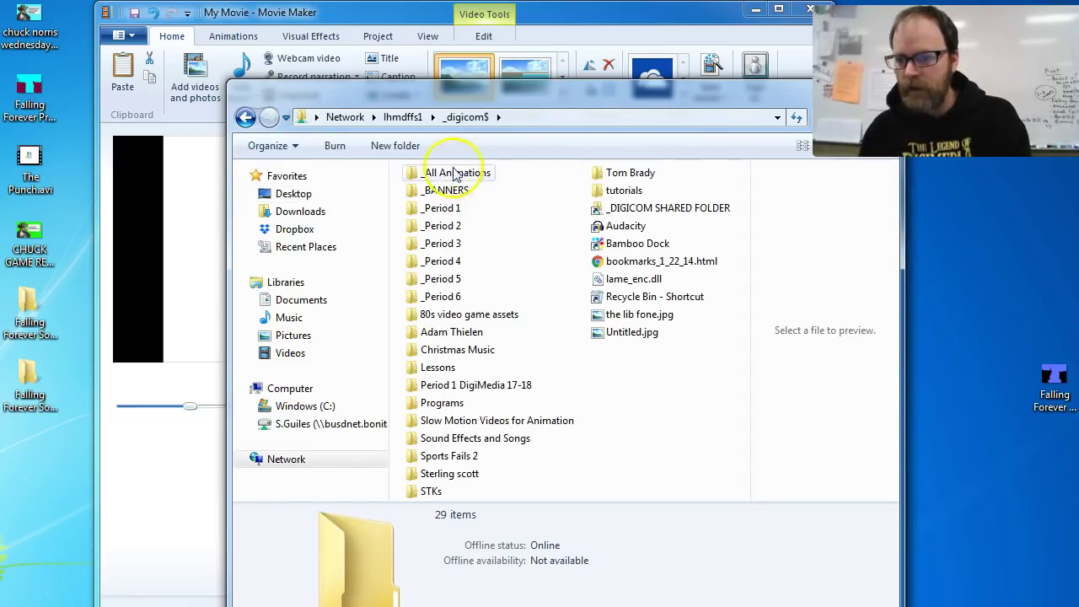
{"action": "double_click", "coordinate": [489, 441]}
{"action": "left_click_drag", "start_coordinate": [524, 98], "coordinate": [368, 38]}
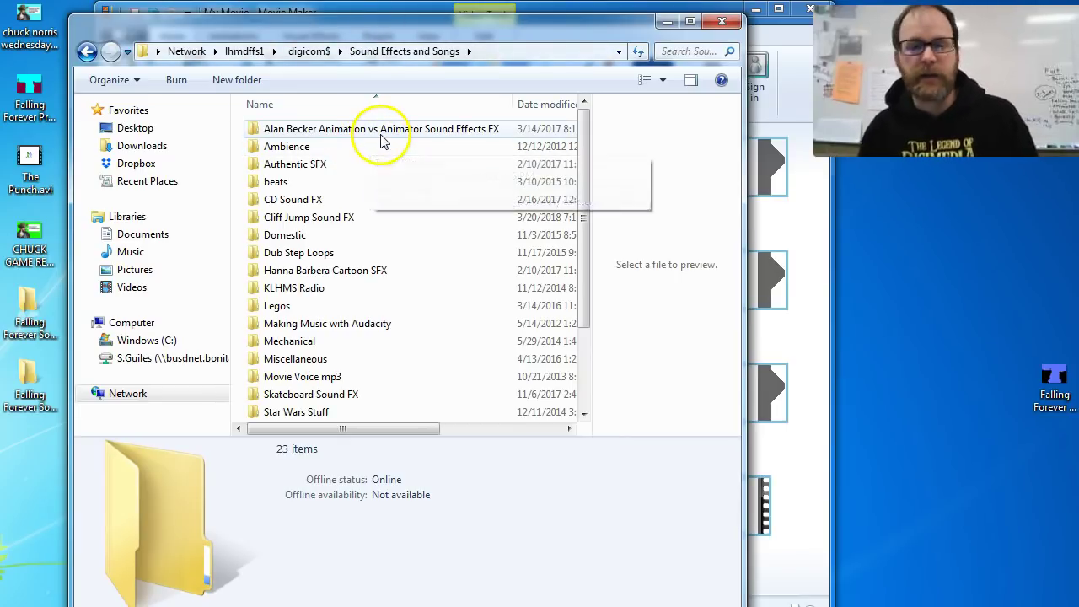
Open Alan Becker Animation vs Animator Sound Effects FX, then its 'to give away' folder.
{"action": "double_click", "coordinate": [334, 133]}
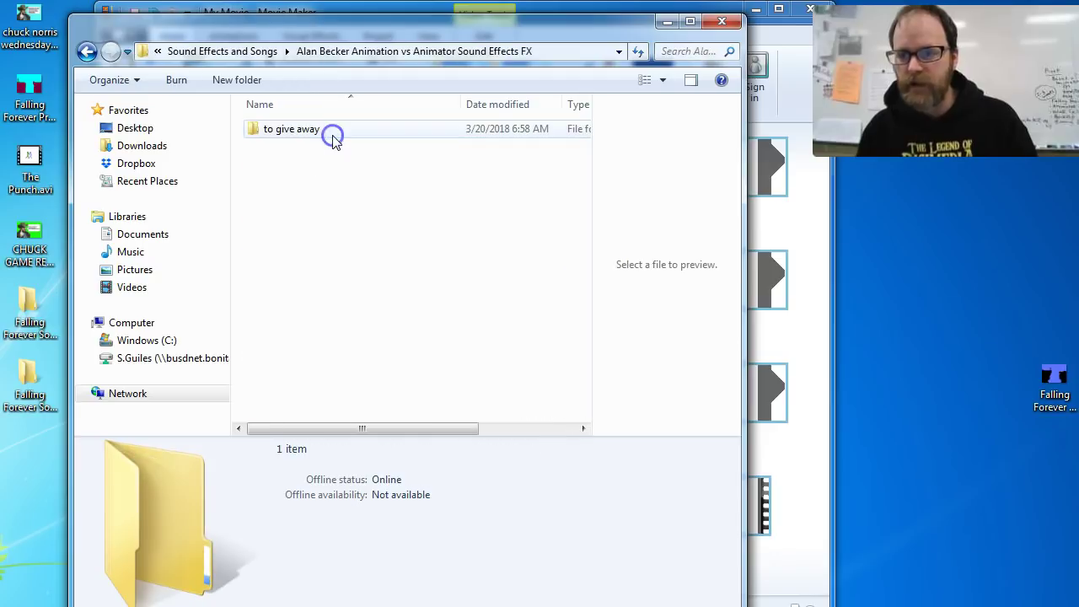
{"action": "double_click", "coordinate": [308, 135]}
{"action": "left_click", "coordinate": [325, 248]}
{"action": "scroll", "coordinate": [333, 250], "scroll_direction": "down", "scroll_amount": 10}
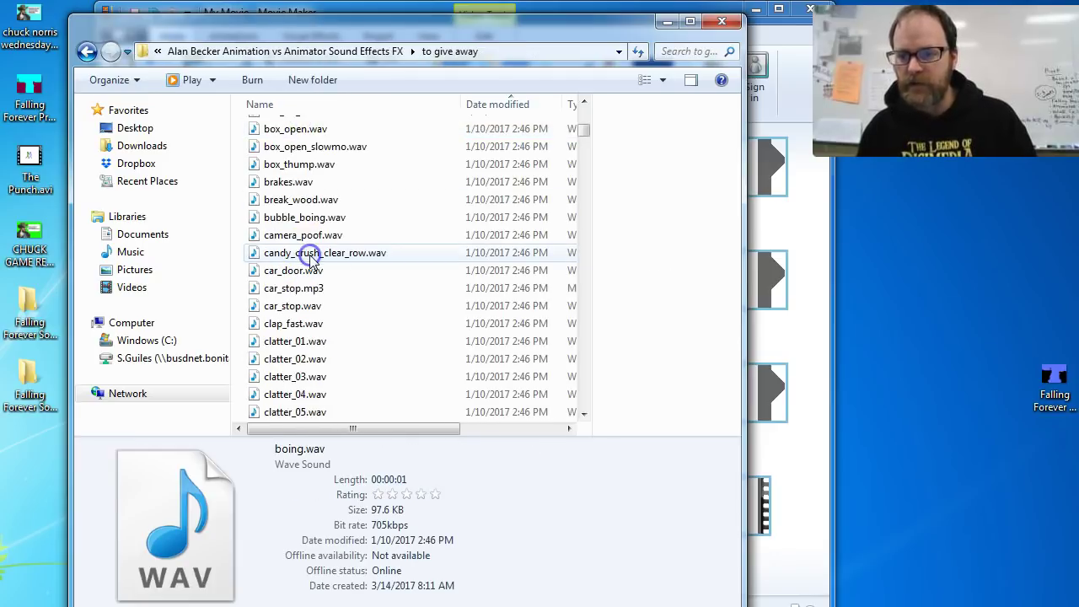
{"action": "scroll", "coordinate": [311, 262], "scroll_direction": "down", "scroll_amount": 20}
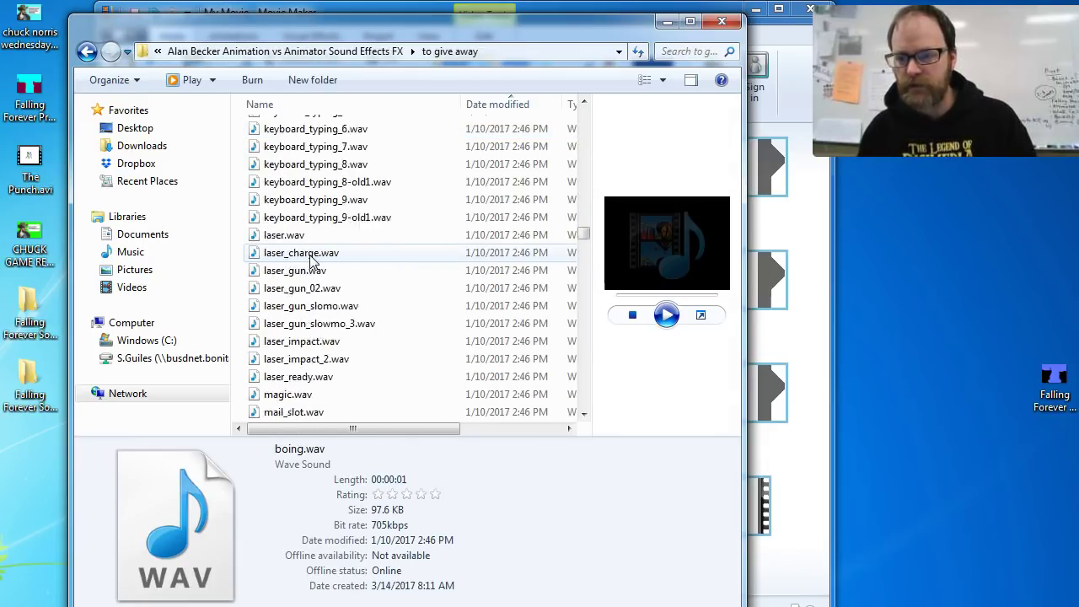
{"action": "scroll", "coordinate": [310, 261], "scroll_direction": "down", "scroll_amount": 20}
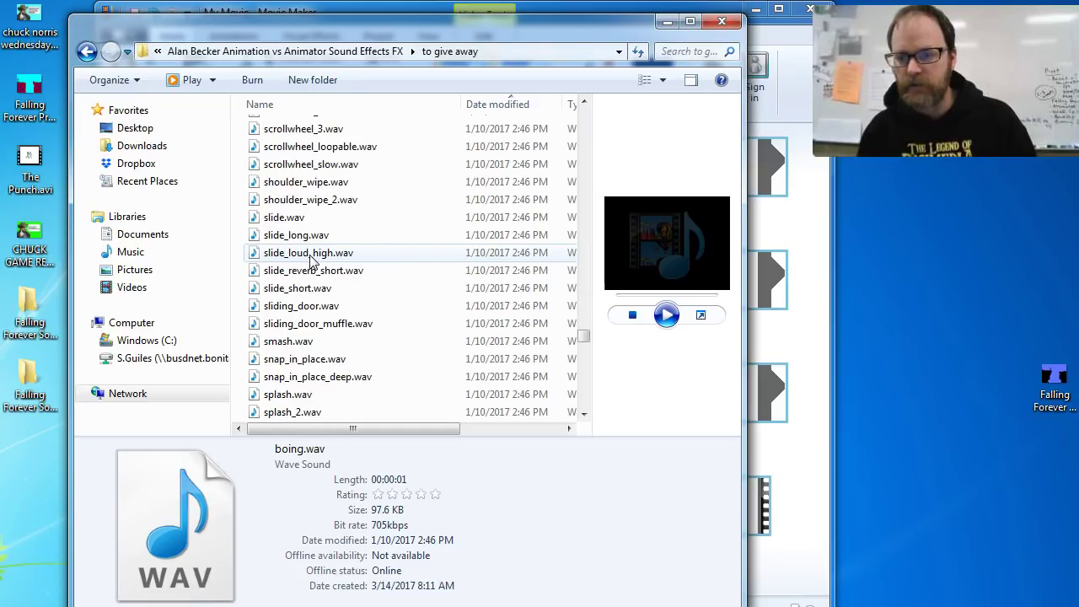
{"action": "scroll", "coordinate": [311, 263], "scroll_direction": "up", "scroll_amount": 10}
{"action": "scroll", "coordinate": [310, 263], "scroll_direction": "up", "scroll_amount": 4}
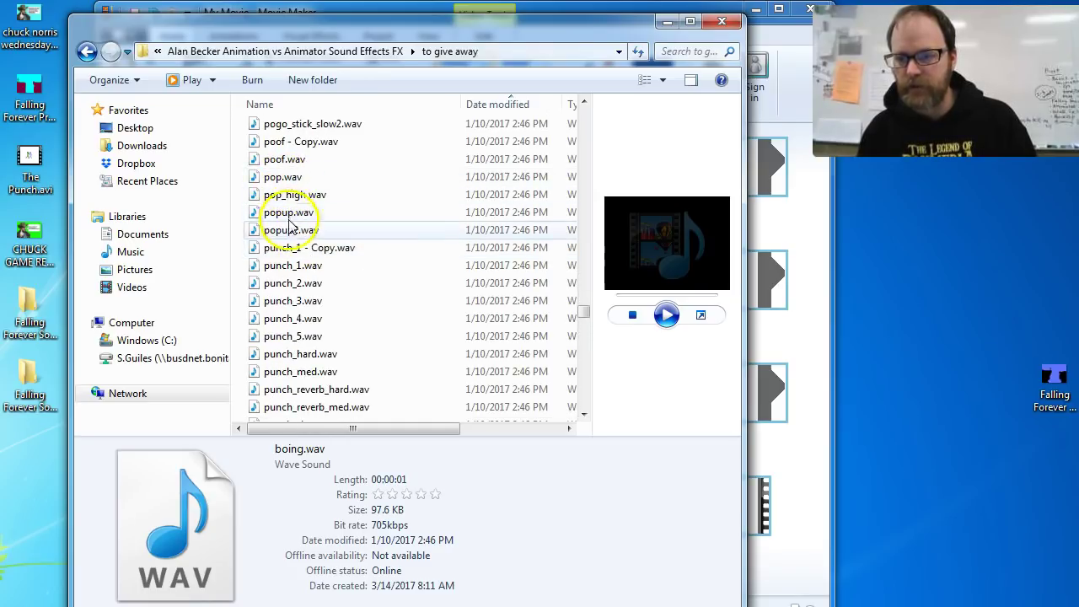
Play punch_1.wav in Windows Media Player, then close the player.
{"action": "double_click", "coordinate": [304, 270]}
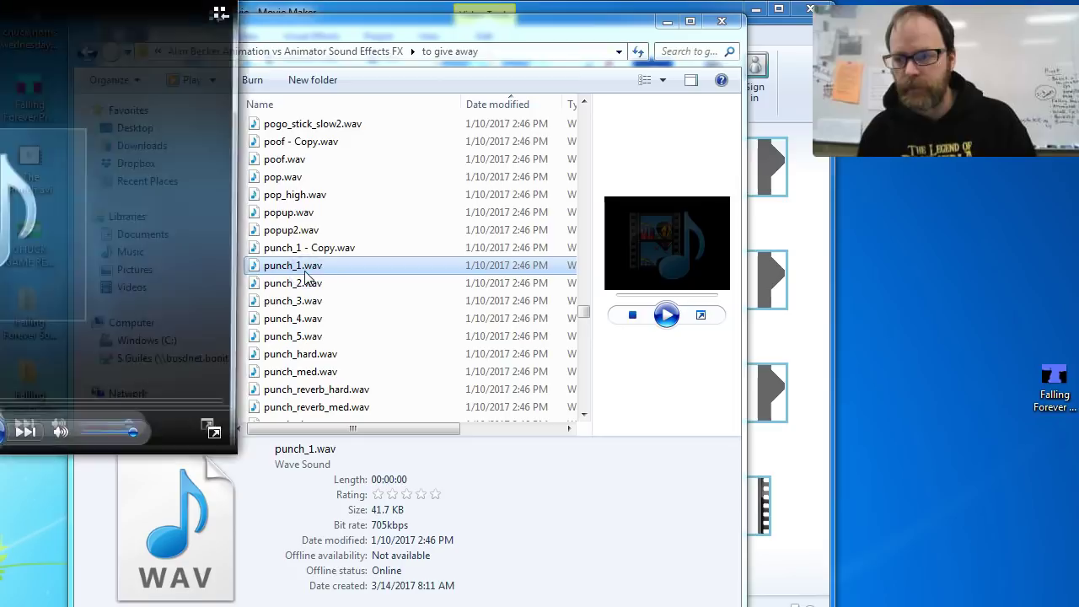
{"action": "left_click_drag", "start_coordinate": [201, 49], "coordinate": [290, 109]}
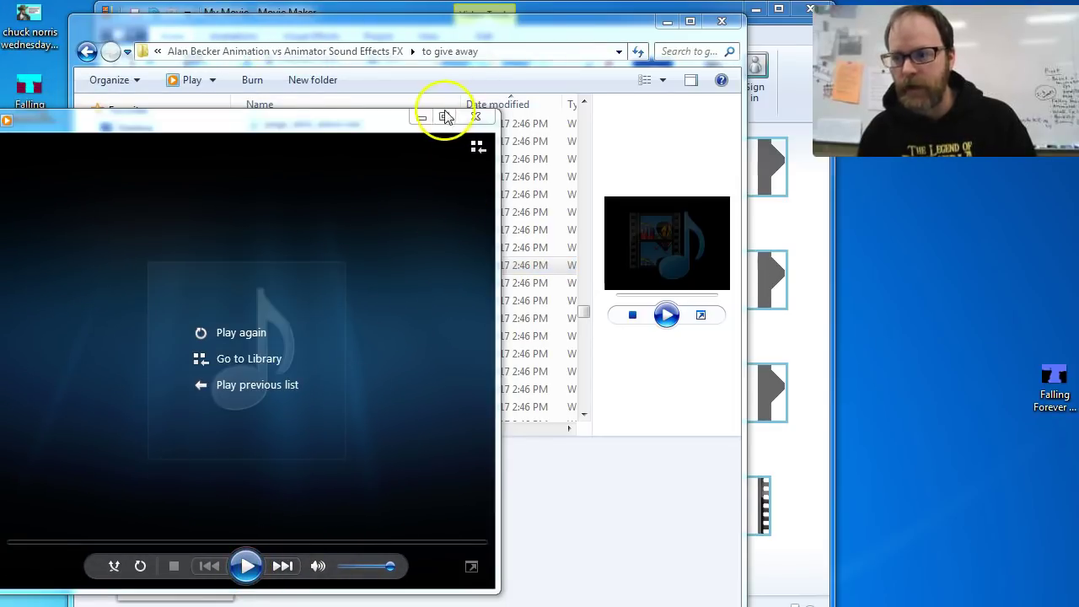
{"action": "left_click", "coordinate": [476, 117]}
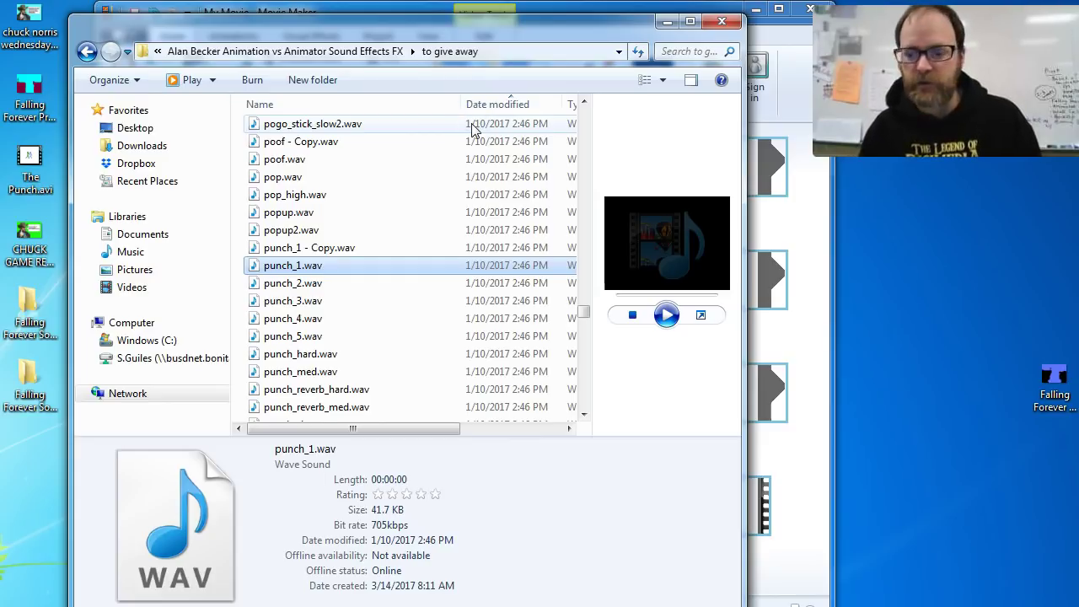